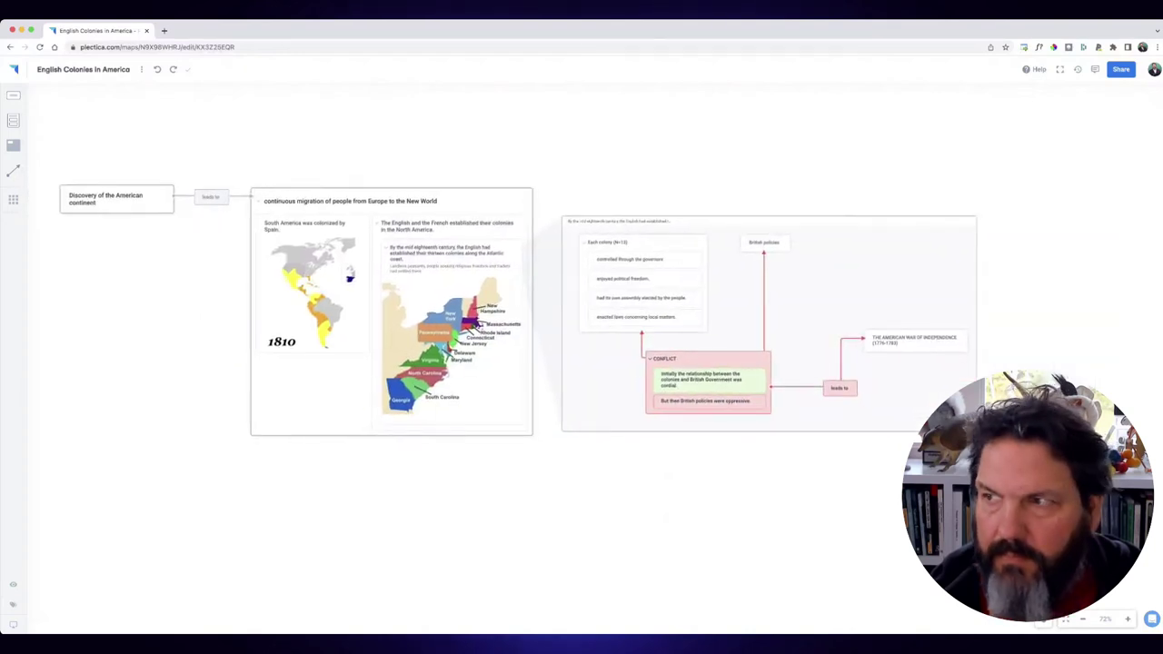
Step: Add four blank parts to the British policies card
{"action": "scroll", "coordinate": [578, 488], "scroll_direction": "up", "scroll_amount": 2}
{"action": "scroll", "coordinate": [578, 488], "scroll_direction": "down", "scroll_amount": 1}
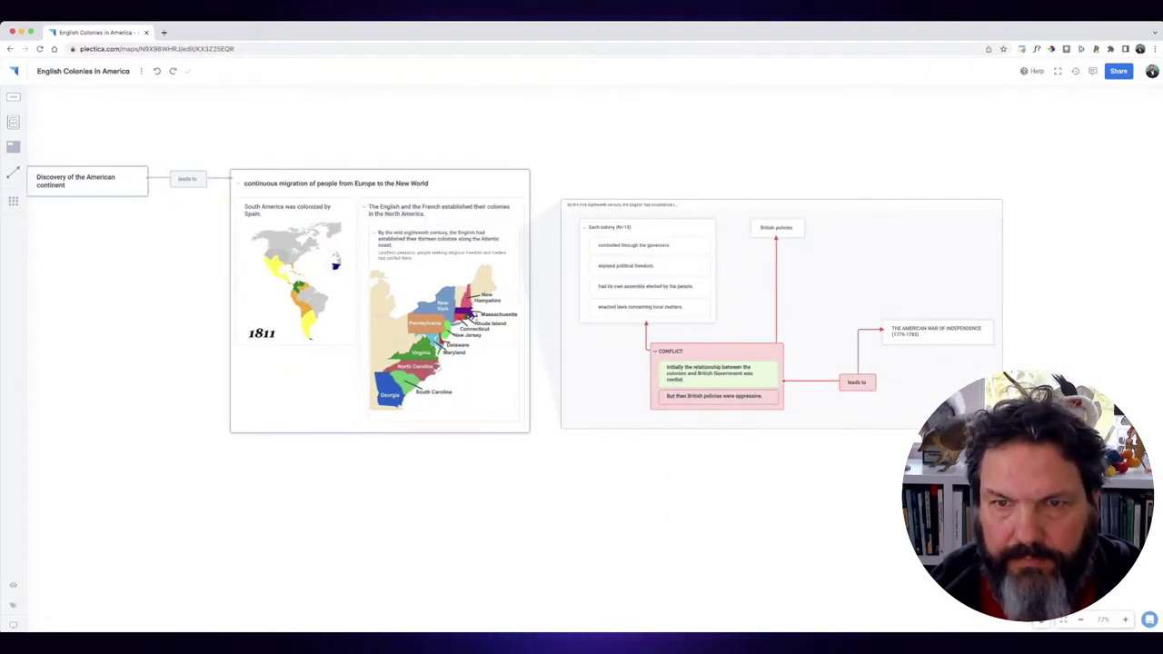
{"action": "scroll", "coordinate": [577, 487], "scroll_direction": "left", "scroll_amount": 1}
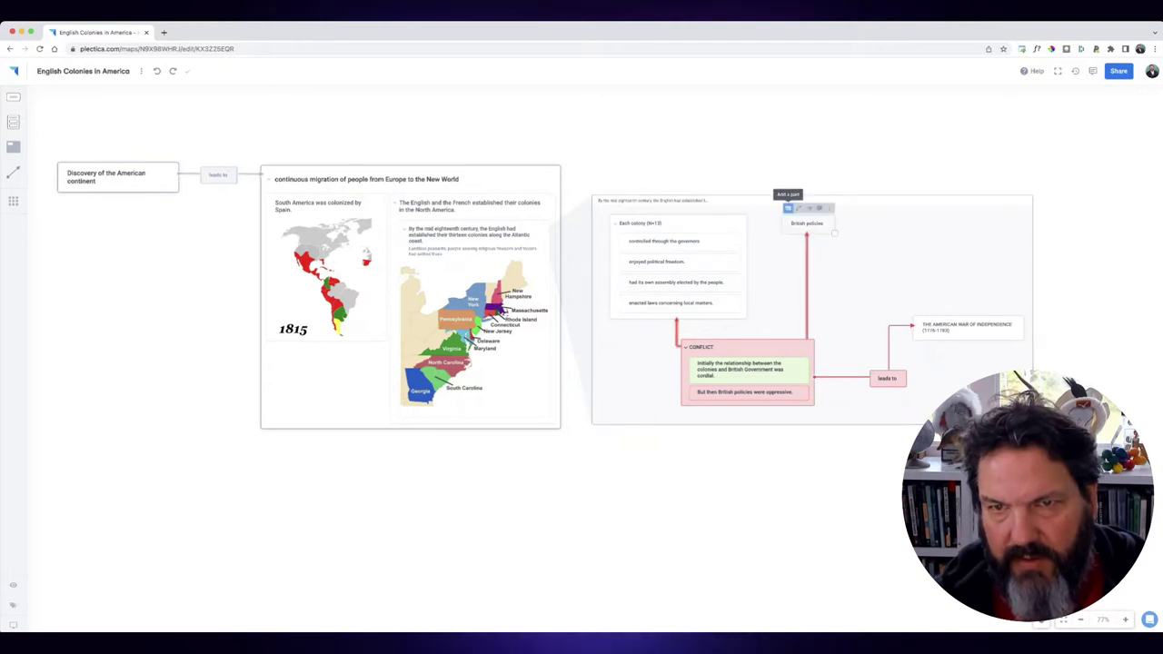
{"action": "left_click", "coordinate": [788, 208]}
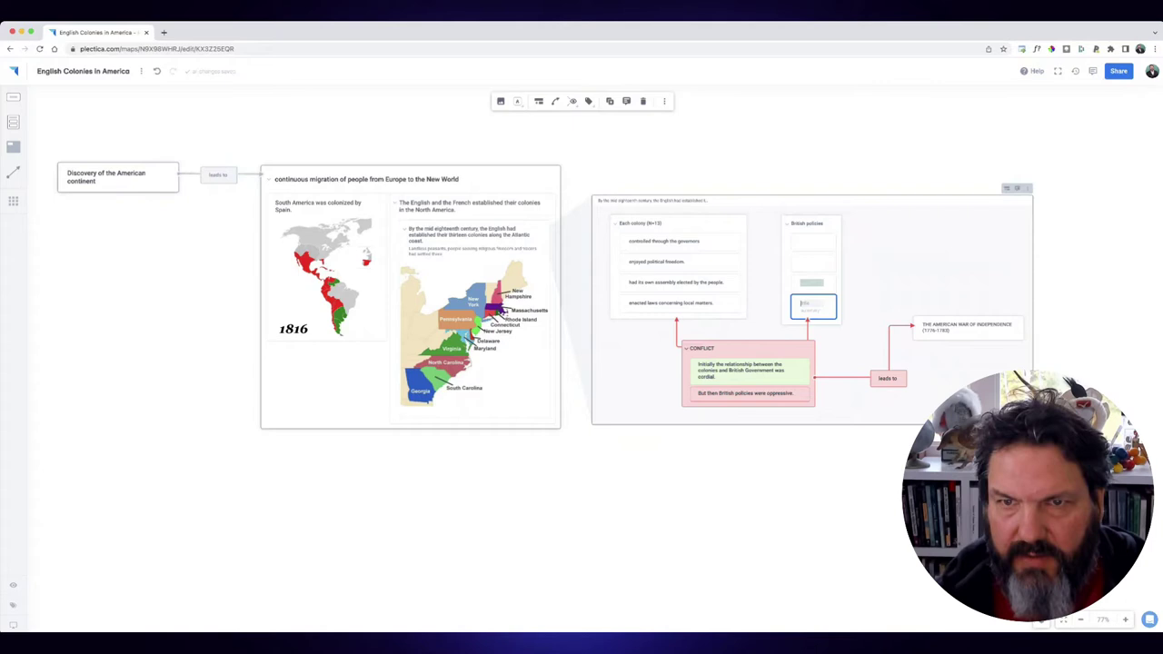
Step: Link the "controlled through the governors" part to the first blank British policies part and set the relationship line style to Curve
{"action": "left_click", "coordinate": [801, 242]}
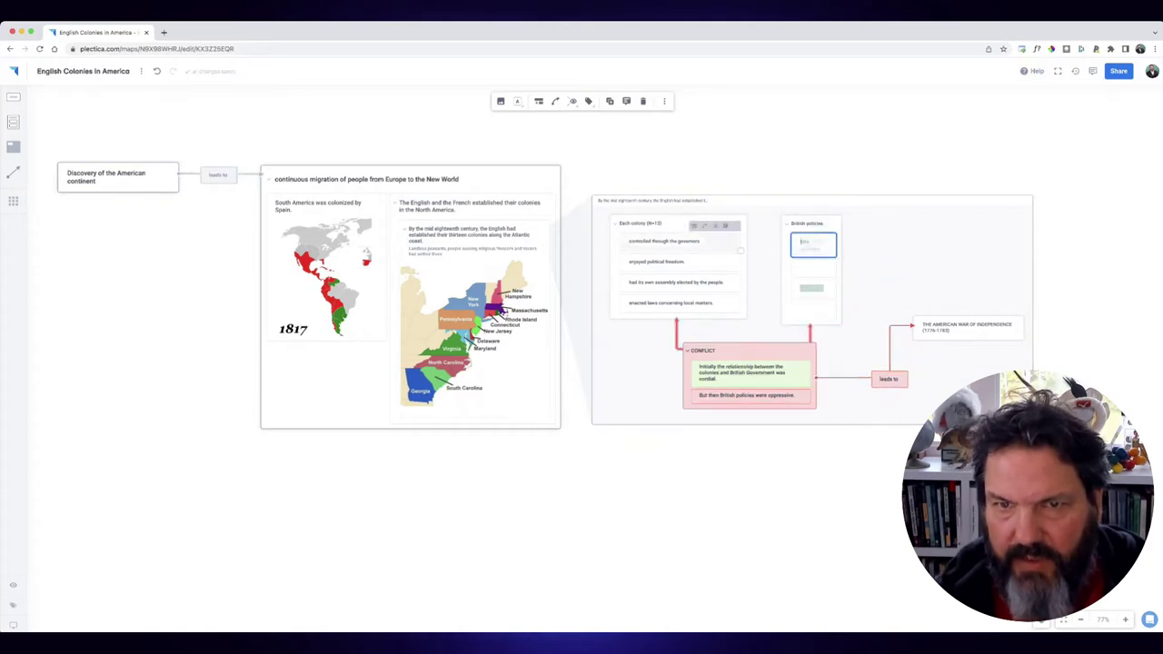
{"action": "left_click_drag", "start_coordinate": [705, 225], "coordinate": [809, 244]}
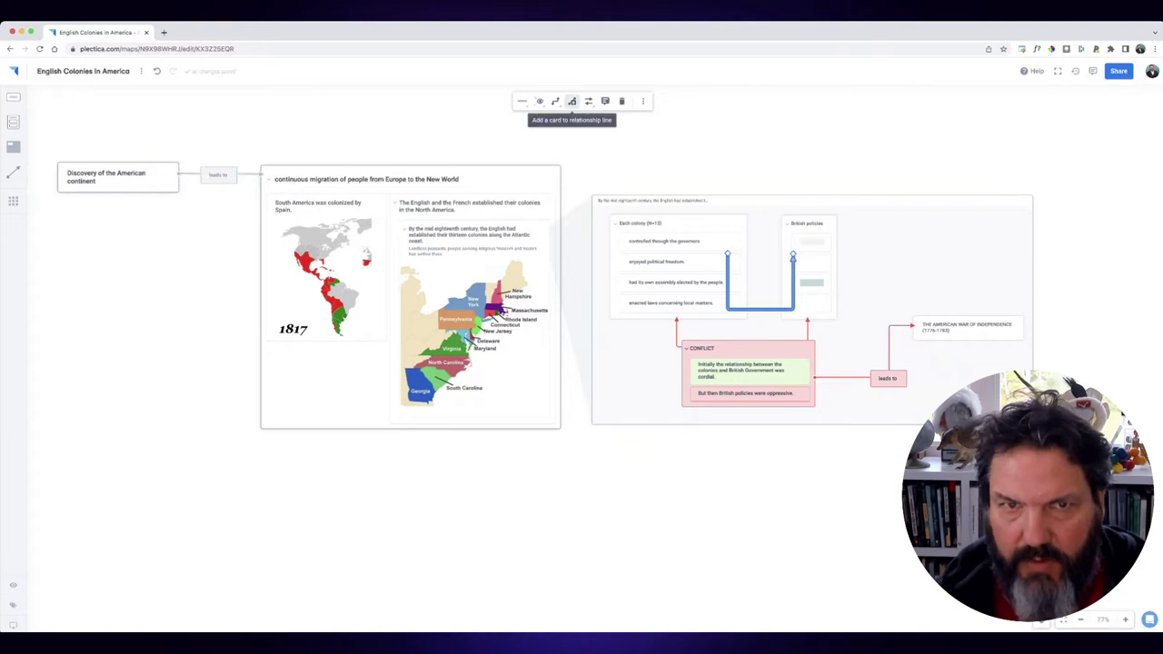
{"action": "left_click", "coordinate": [555, 101]}
{"action": "left_click", "coordinate": [574, 119]}
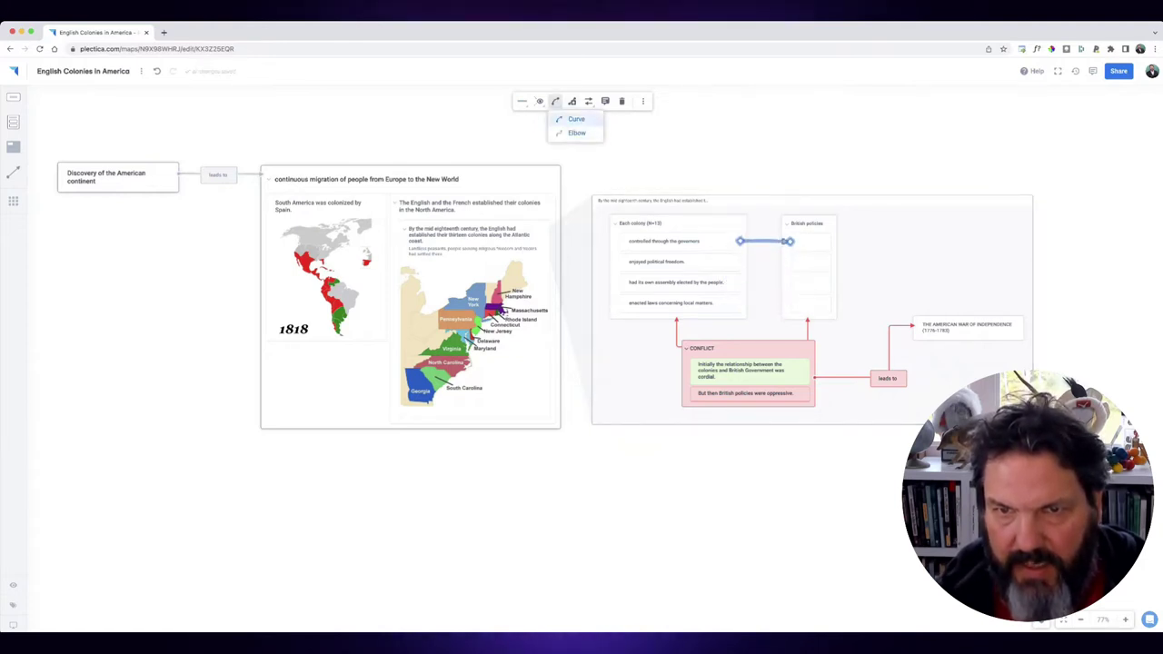
Step: Title the first British policies part "started hand picking the governors"
{"action": "left_click", "coordinate": [811, 242]}
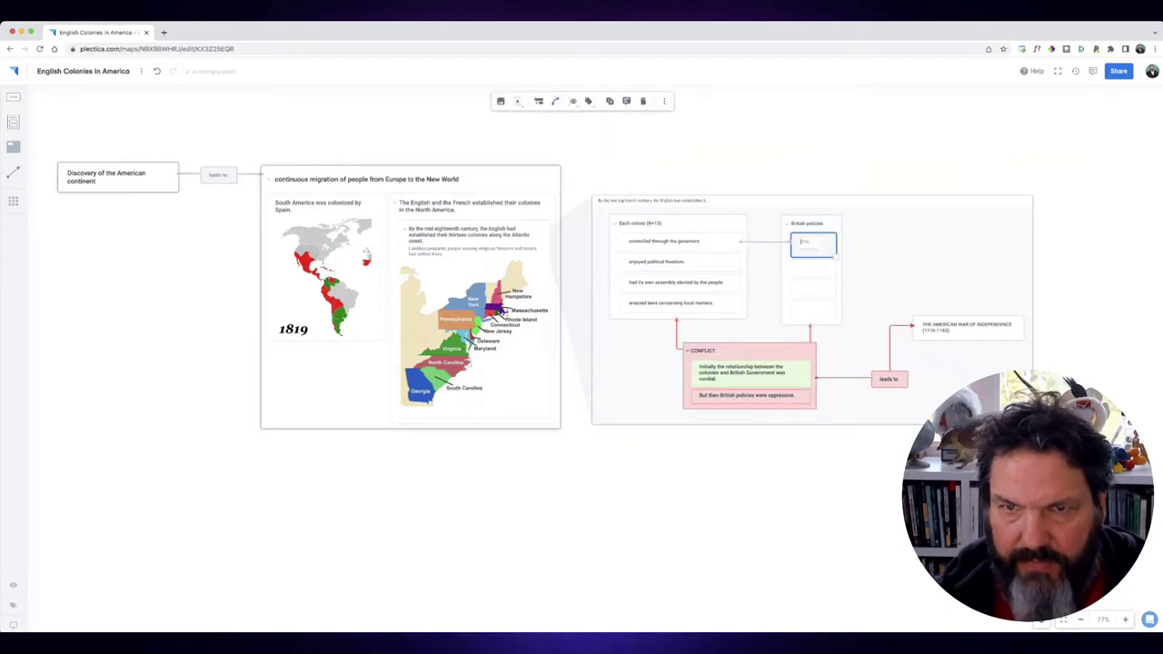
{"action": "type", "text": "ta"}
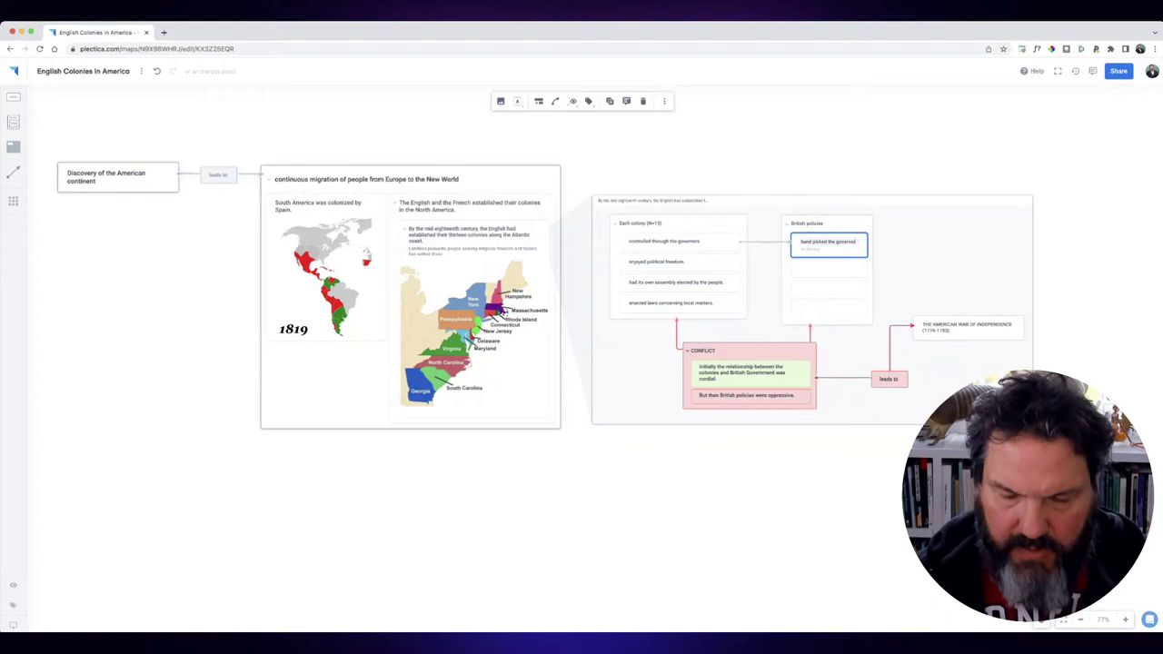
{"action": "type", "text": "s"}
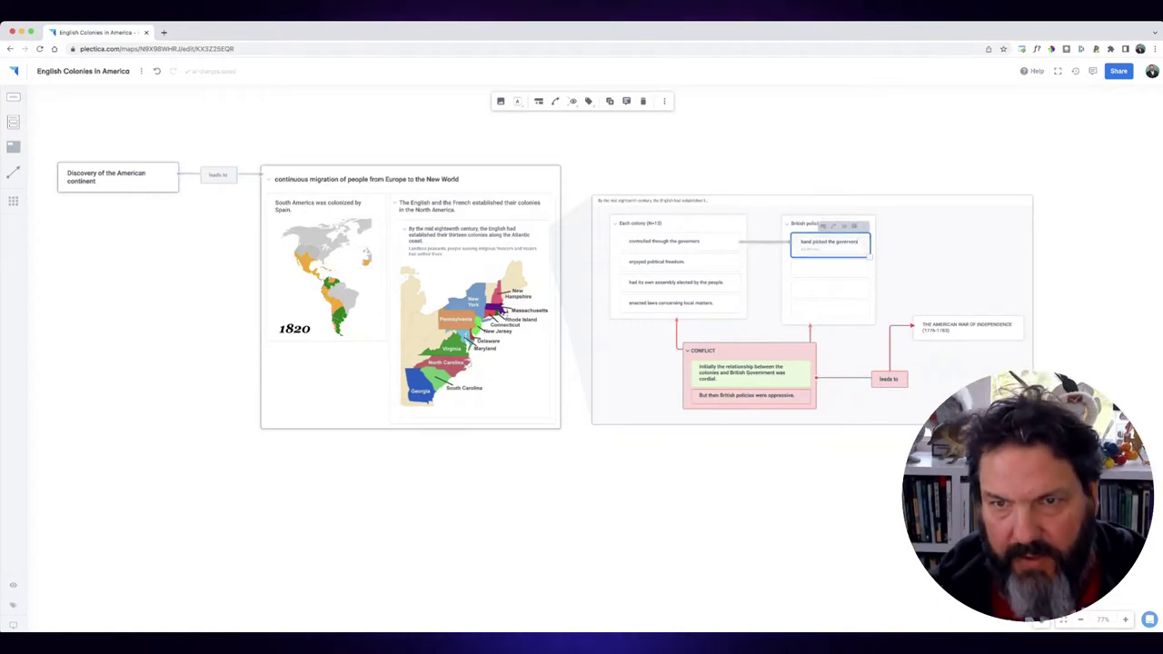
{"action": "type", "text": "started"}
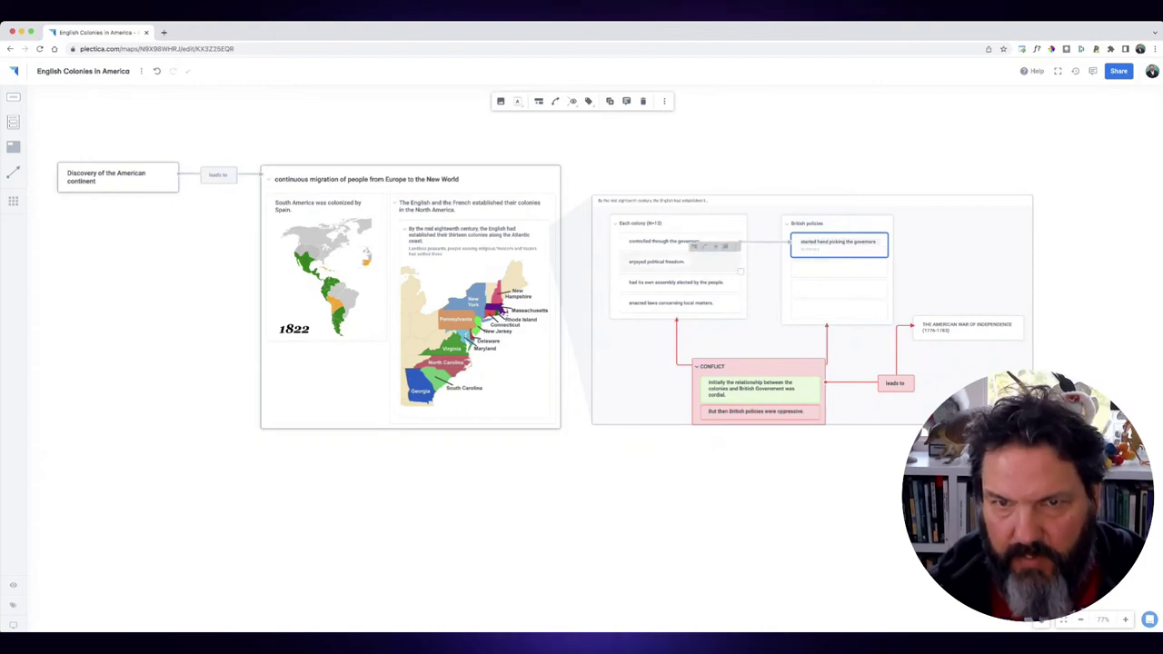
Step: Link "enjoyed political freedom" to the second British policies part and title that part "decreased the freedom colonists enjoyed"
{"action": "left_click_drag", "start_coordinate": [705, 247], "coordinate": [804, 271]}
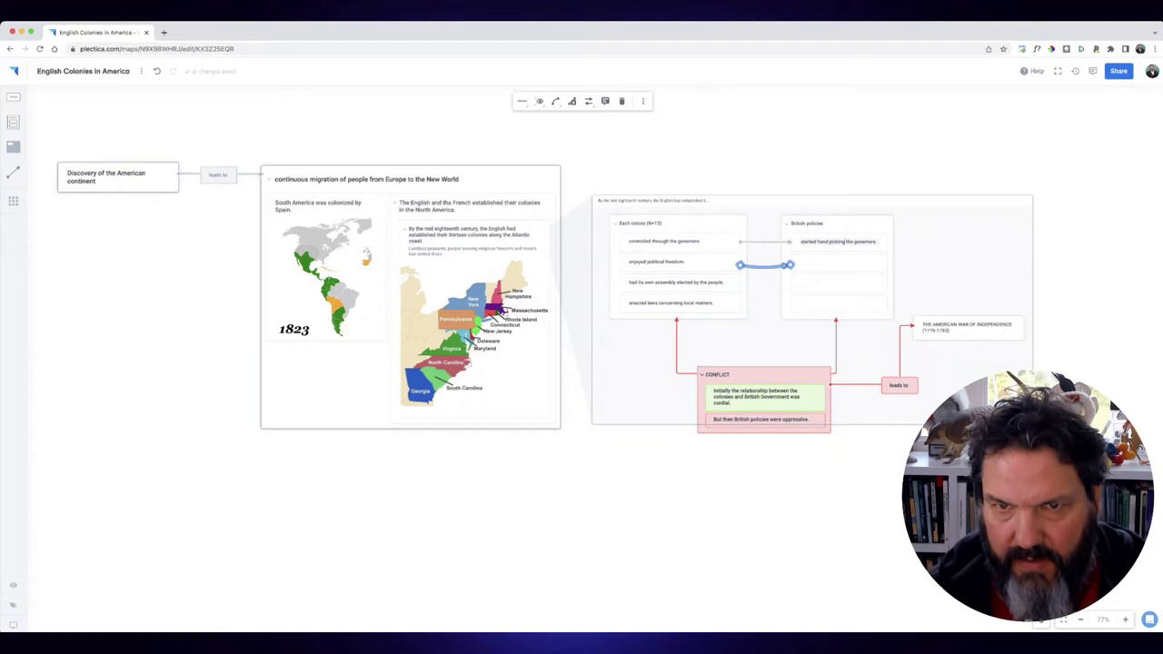
{"action": "left_click", "coordinate": [831, 262]}
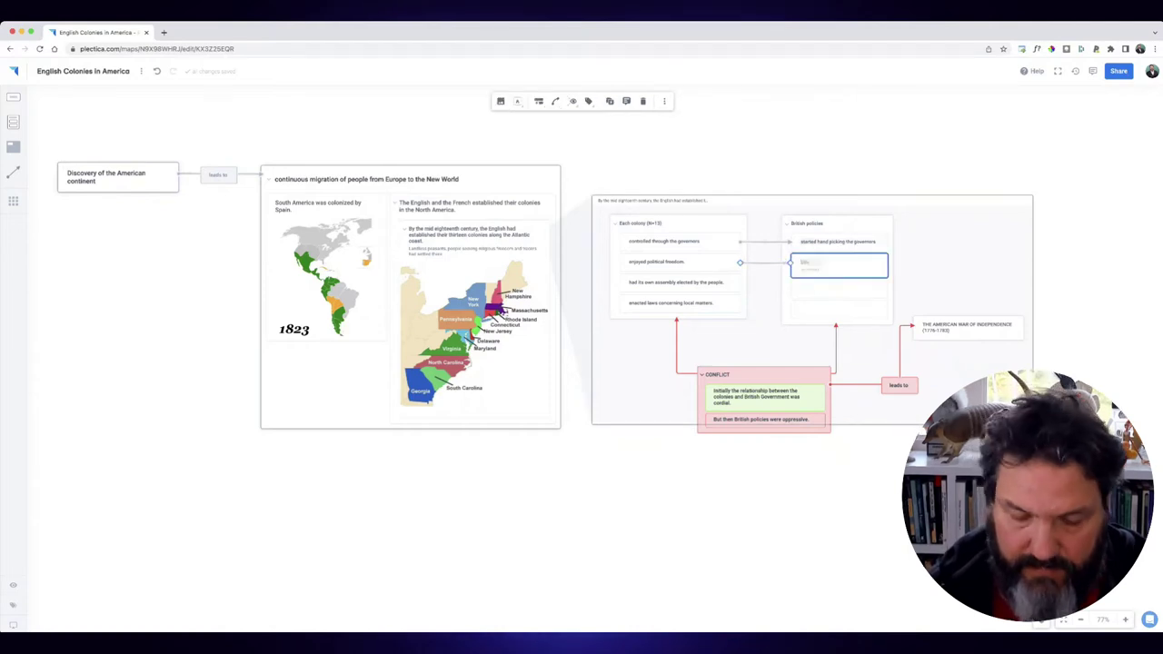
{"action": "type", "text": "decreased the freedom colonists"}
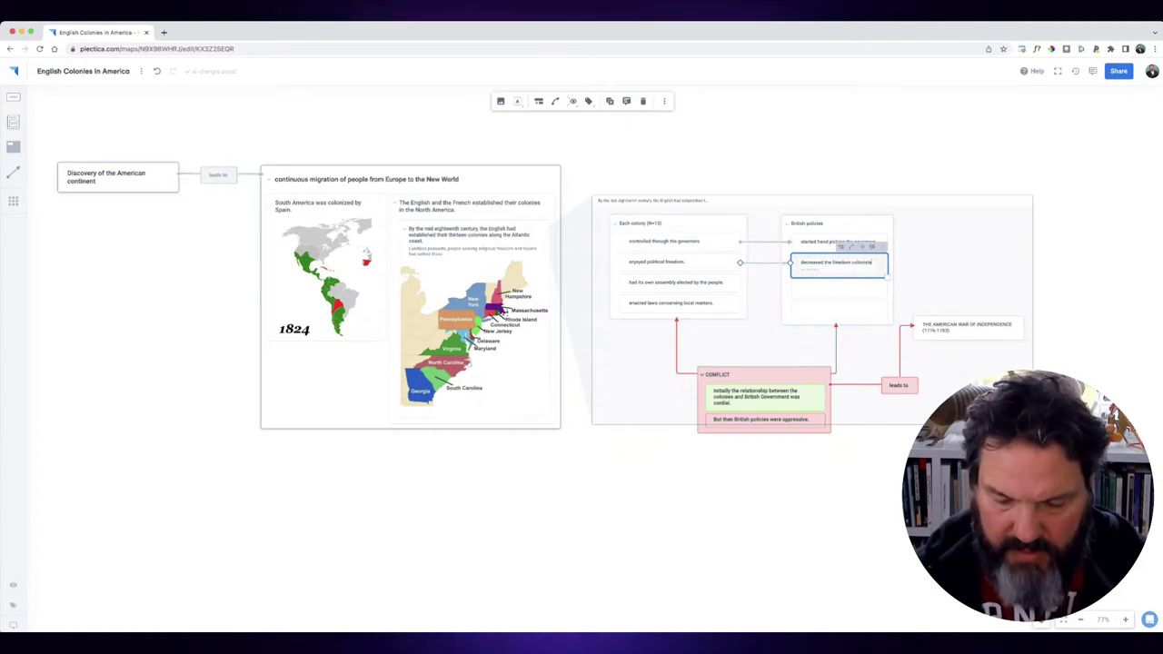
{"action": "type", "text": "yed."}
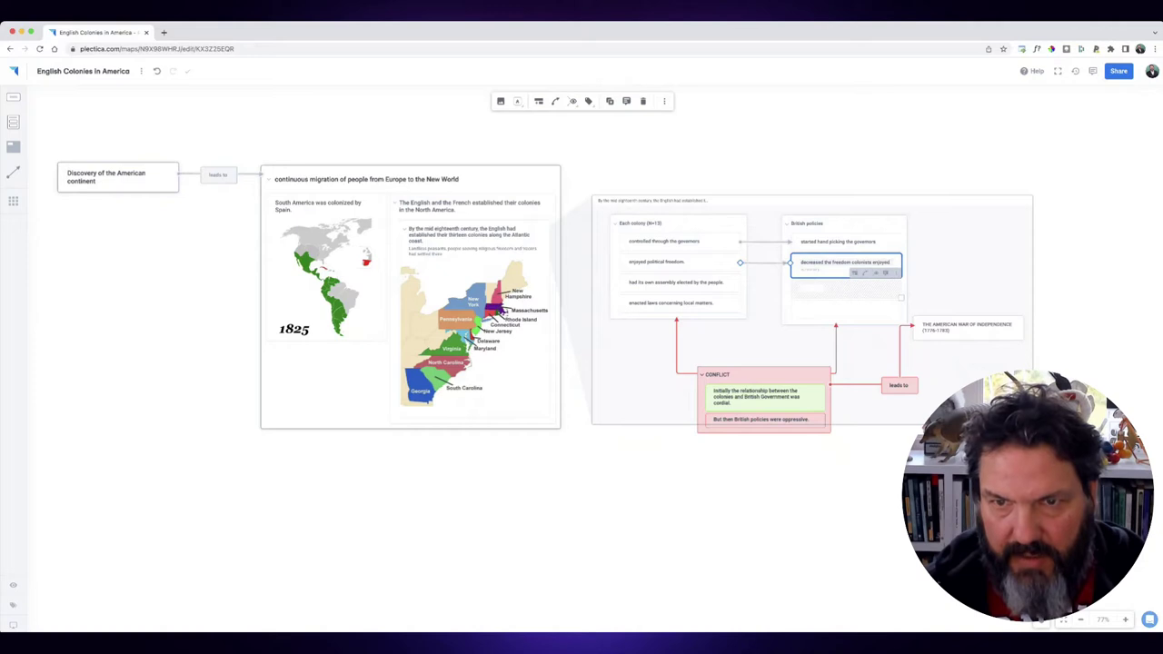
Step: Title the third British policies part "manipulating the assemblies" and the fourth "enacted laws concerning local matters"
{"action": "key", "text": "Return"}
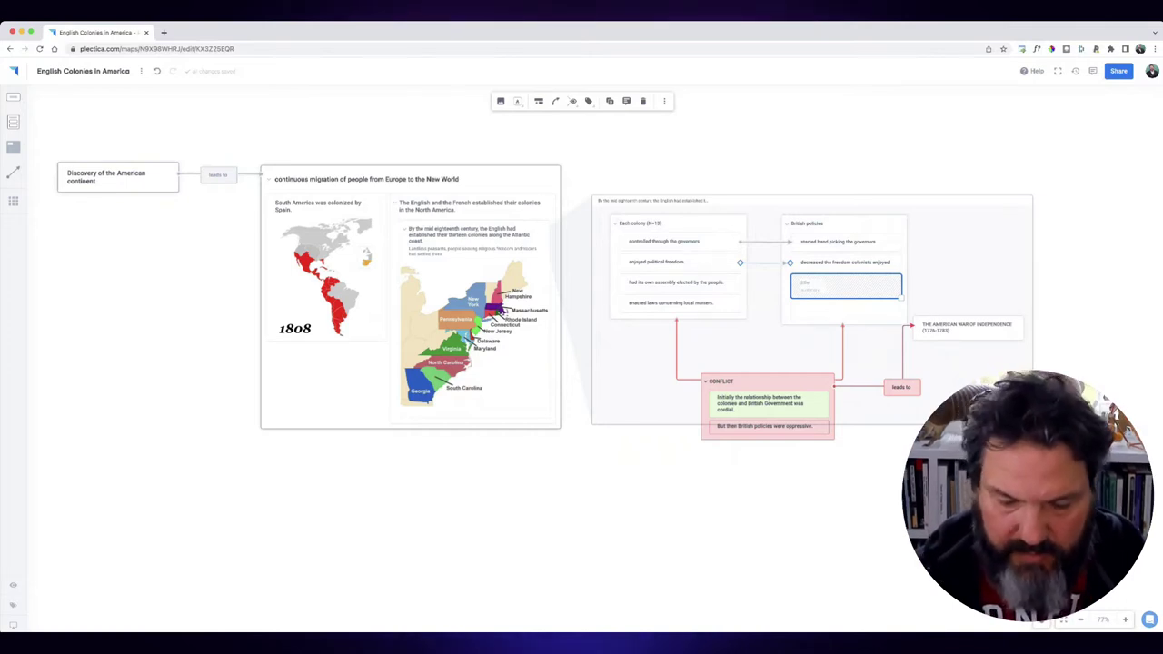
{"action": "type", "text": "monopolizing"}
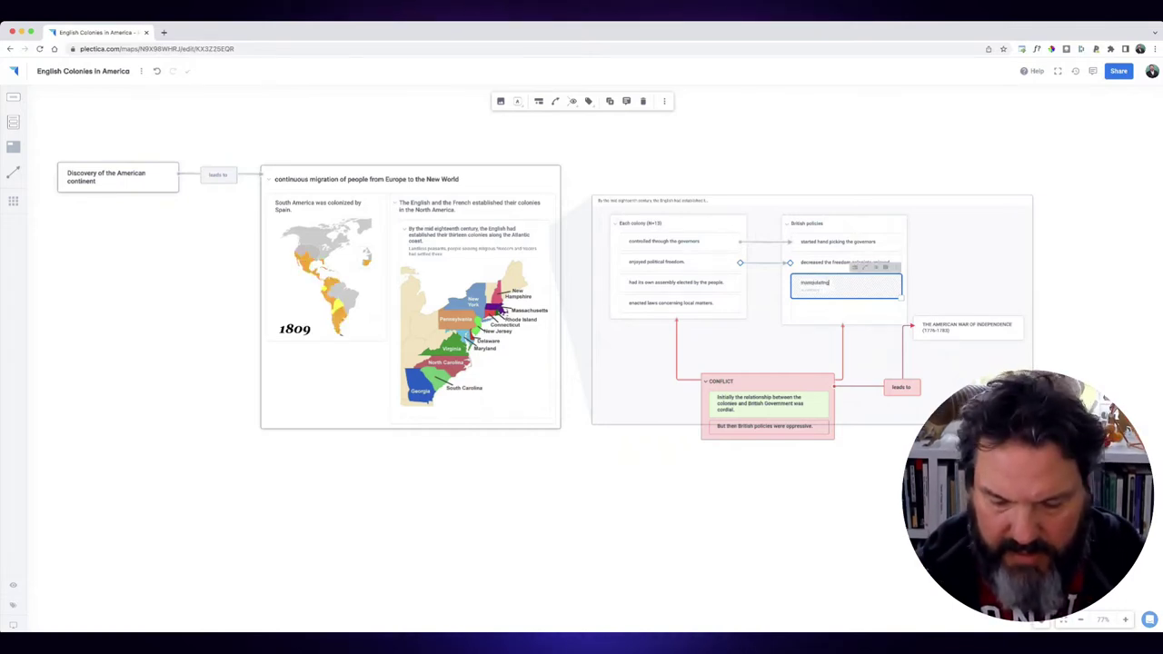
{"action": "type", "text": " the assemblies"}
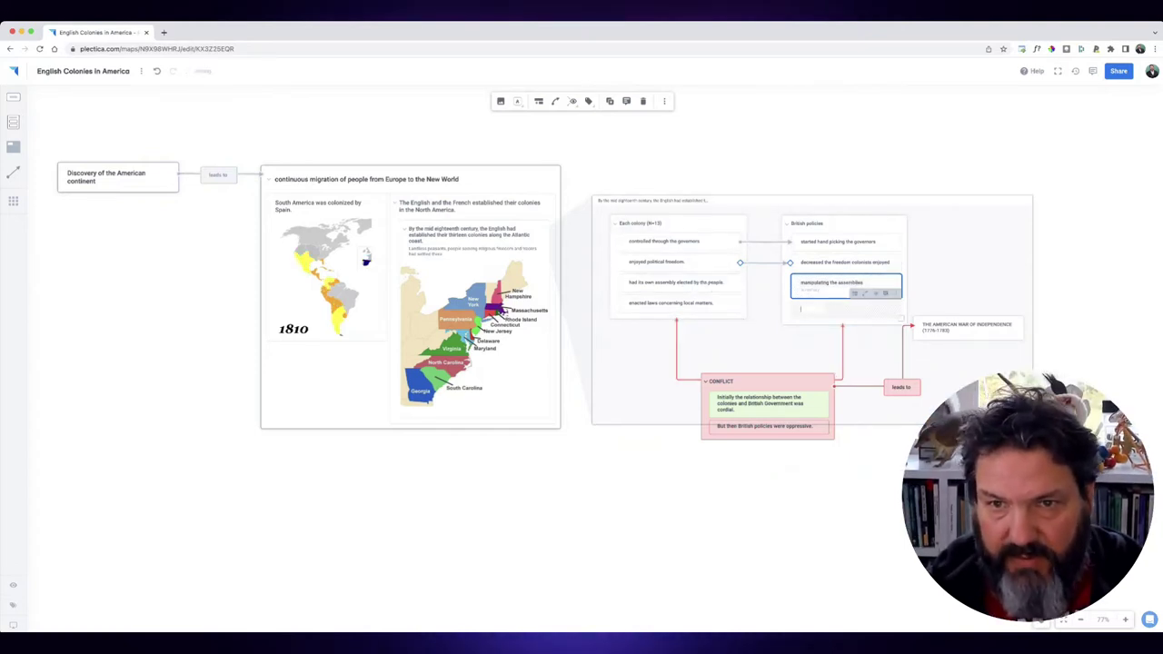
{"action": "key", "text": "Return"}
{"action": "type", "text": "enacted"}
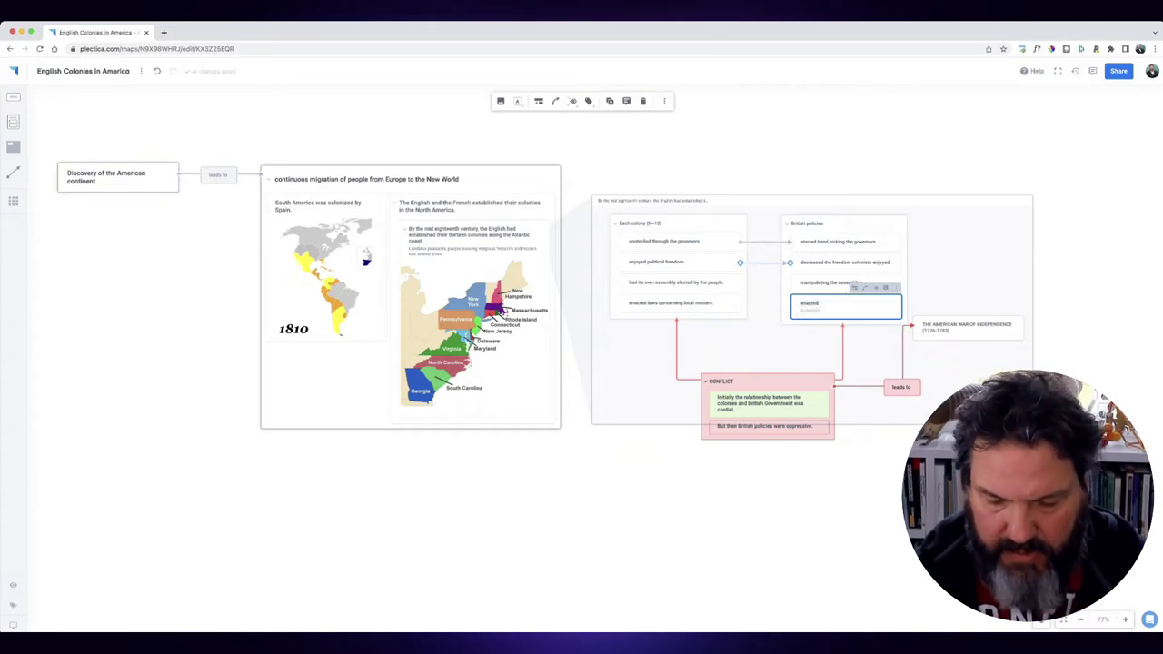
{"action": "type", "text": " laws conc"}
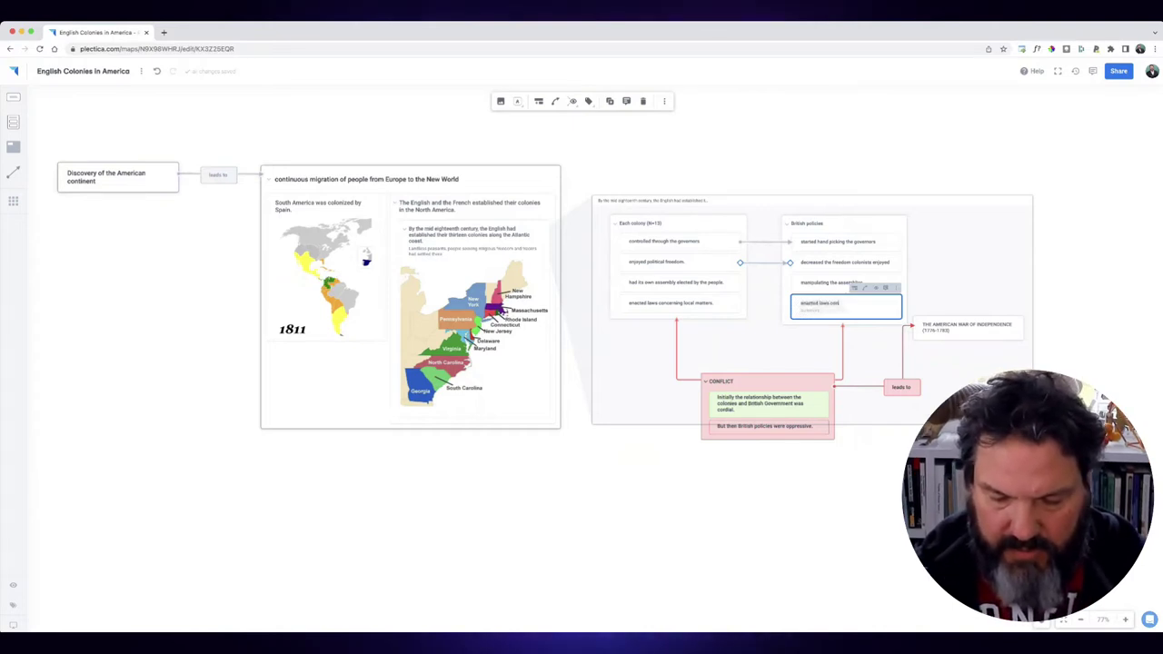
{"action": "type", "text": "erning local"}
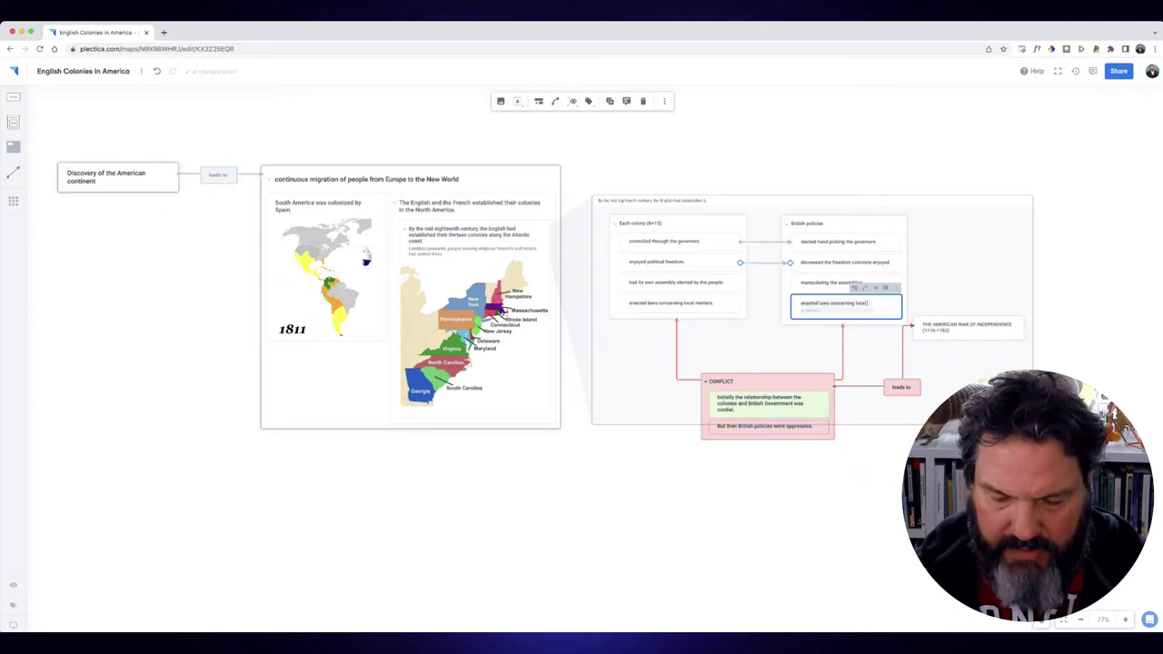
{"action": "type", "text": " matters"}
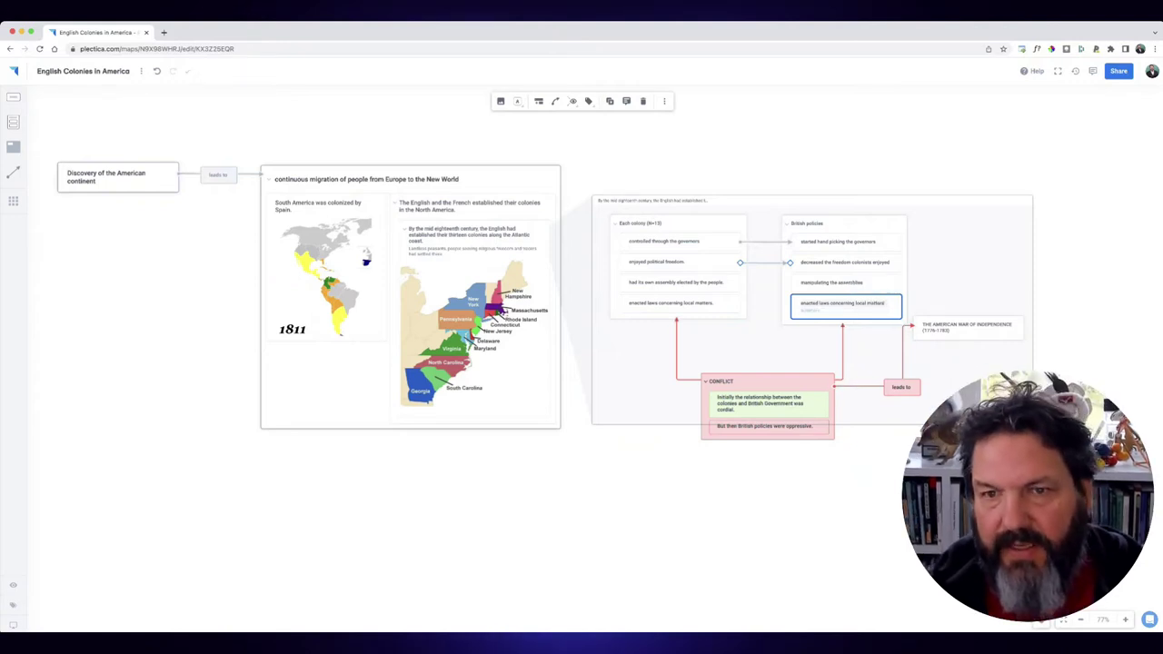
Step: Move the CONFLICT card up slightly and link the colony's assembly and local-laws parts to their matching British policies parts
{"action": "left_click", "coordinate": [859, 473]}
{"action": "left_click_drag", "start_coordinate": [772, 381], "coordinate": [769, 364]}
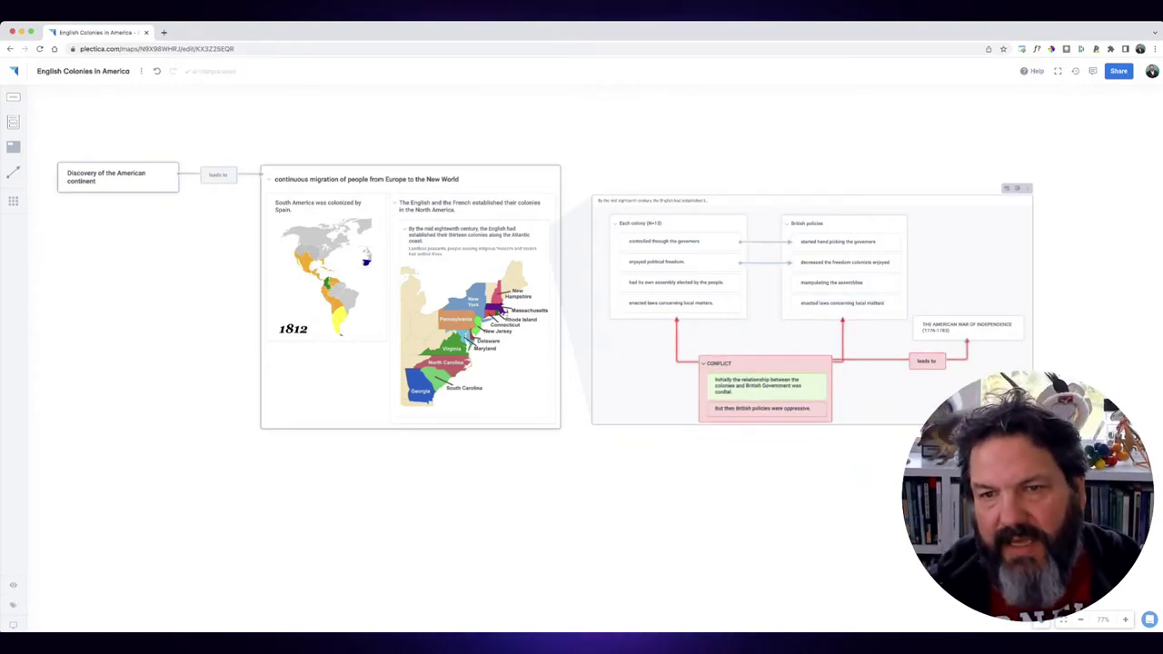
{"action": "mouse_move", "coordinate": [709, 280]}
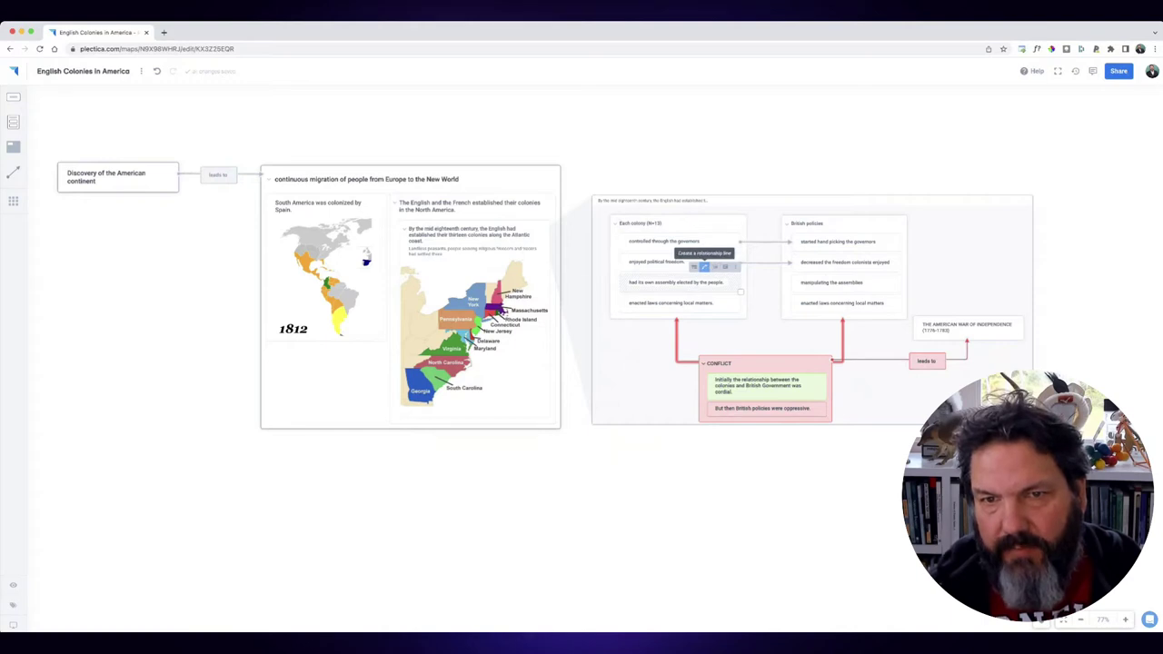
{"action": "left_click_drag", "start_coordinate": [704, 266], "coordinate": [806, 295]}
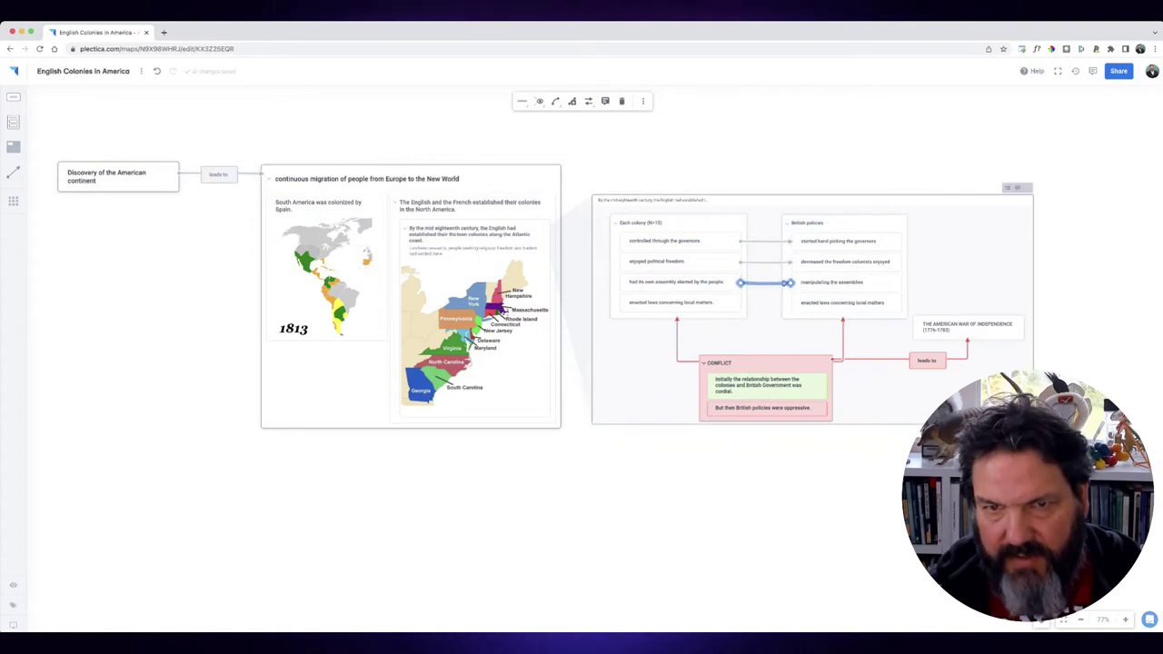
{"action": "left_click_drag", "start_coordinate": [704, 287], "coordinate": [784, 303]}
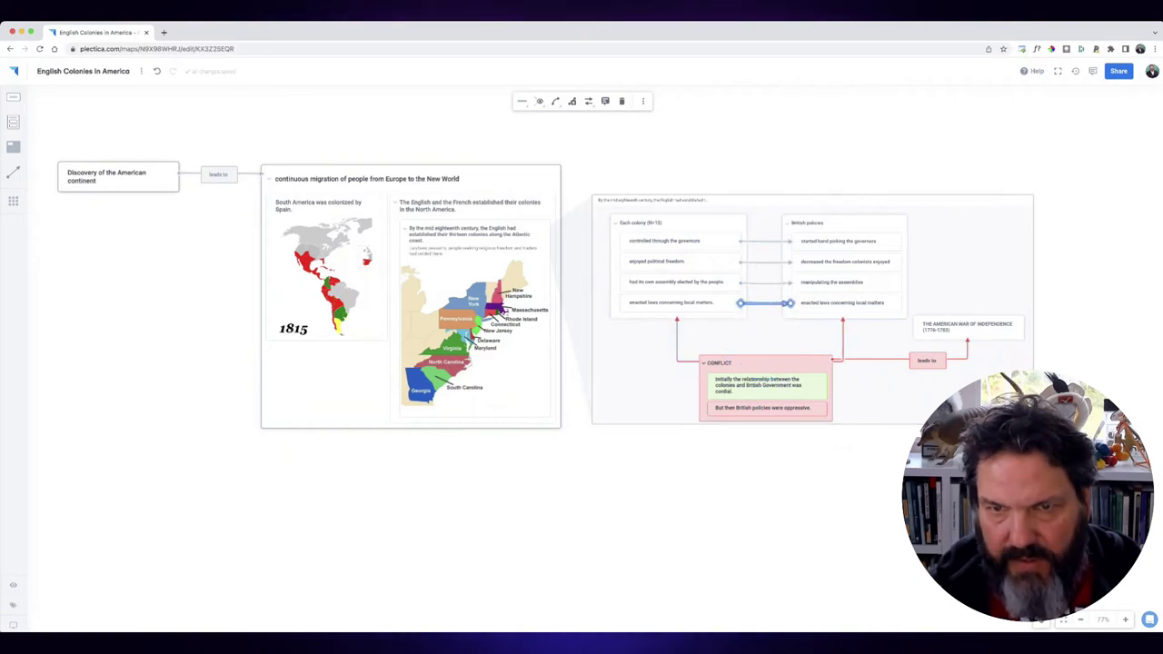
Step: Reorder the "enjoyed political freedom" and "decreased the freedom colonists enjoyed" parts to the end of their respective cards
{"action": "left_click_drag", "start_coordinate": [672, 261], "coordinate": [673, 302]}
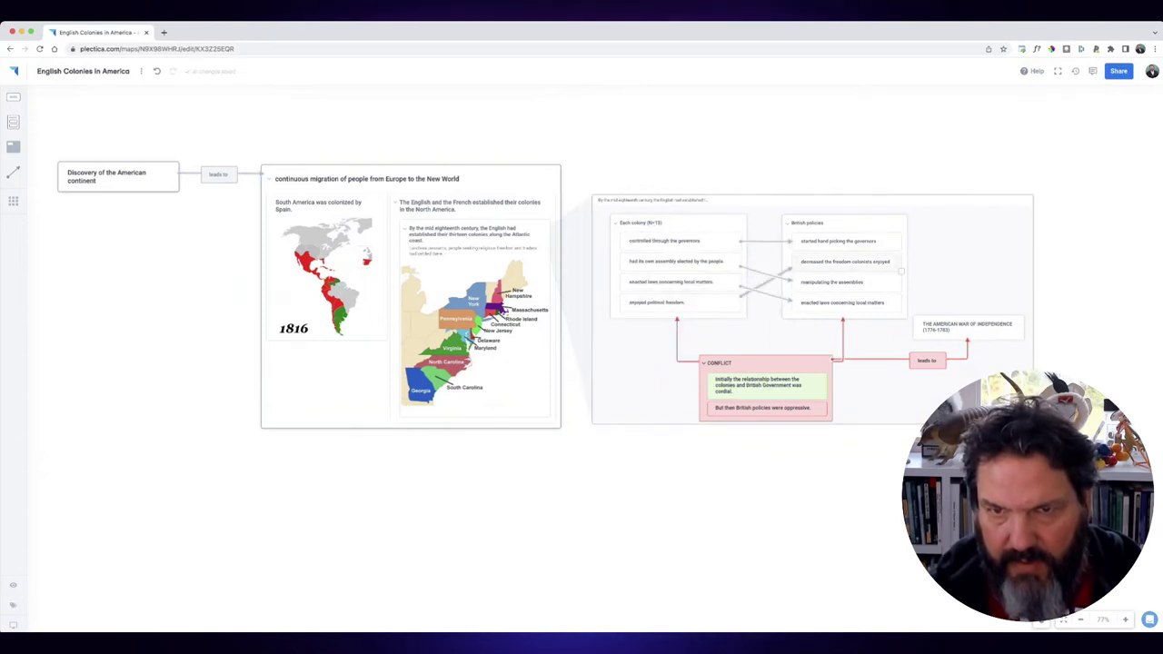
{"action": "left_click_drag", "start_coordinate": [843, 261], "coordinate": [845, 304]}
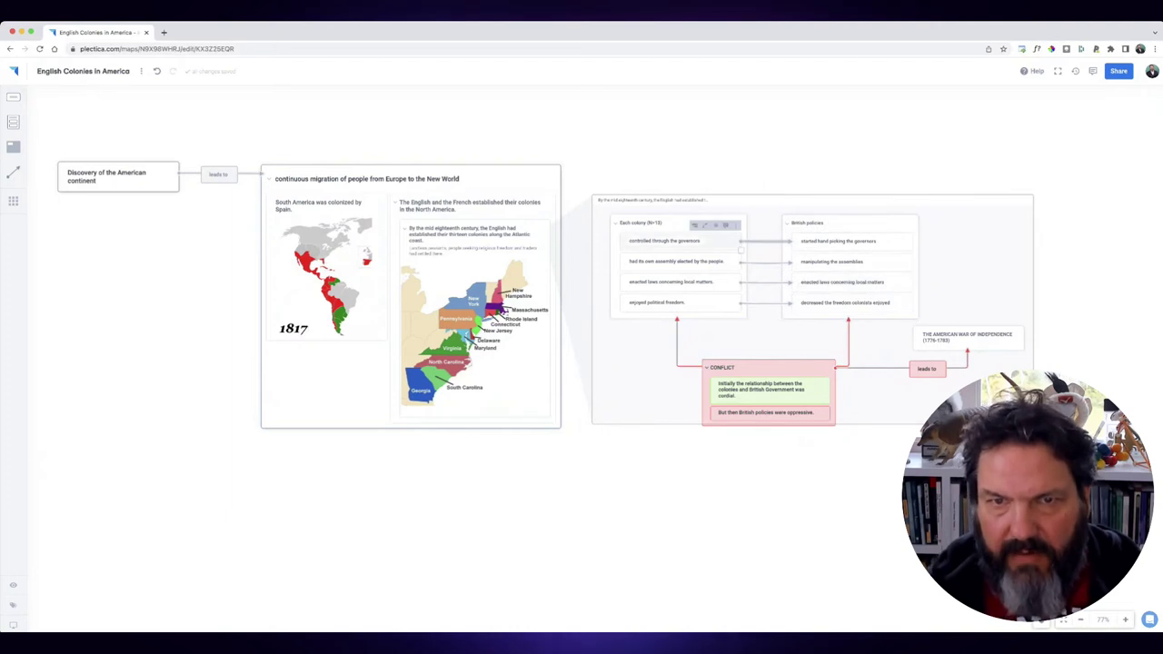
Step: Add a blank part to the Each colony card and nest the governors, assembly and local-laws parts inside it
{"action": "left_click", "coordinate": [677, 218]}
{"action": "left_click", "coordinate": [701, 207]}
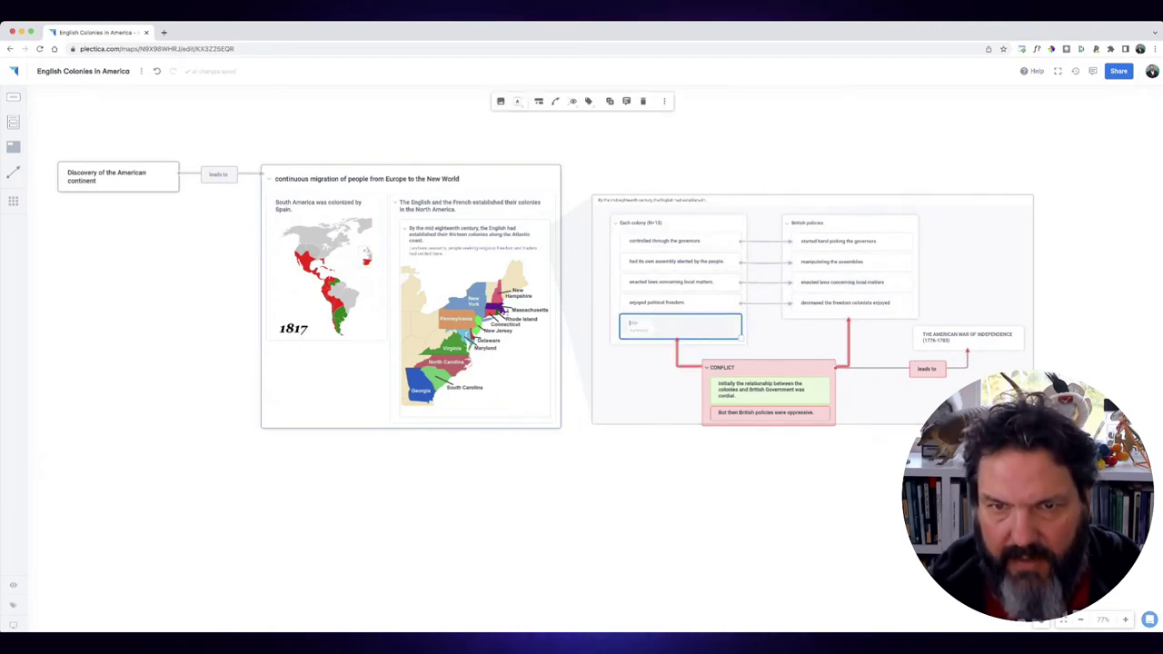
{"action": "left_click", "coordinate": [1103, 390]}
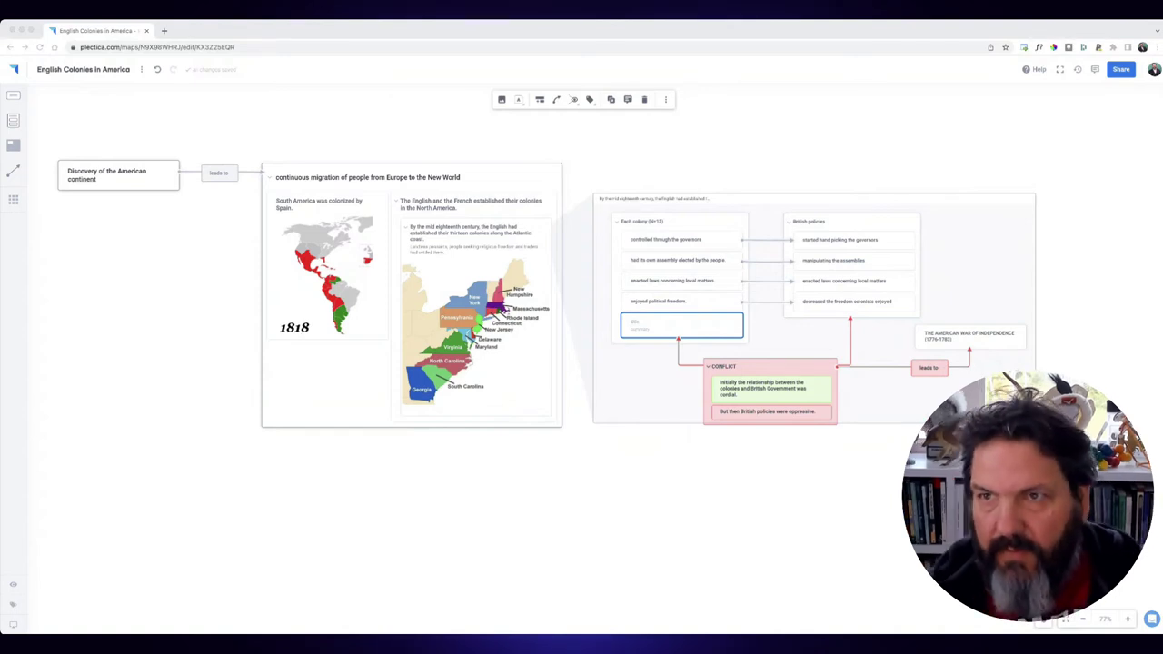
{"action": "left_click_drag", "start_coordinate": [673, 325], "coordinate": [663, 247]}
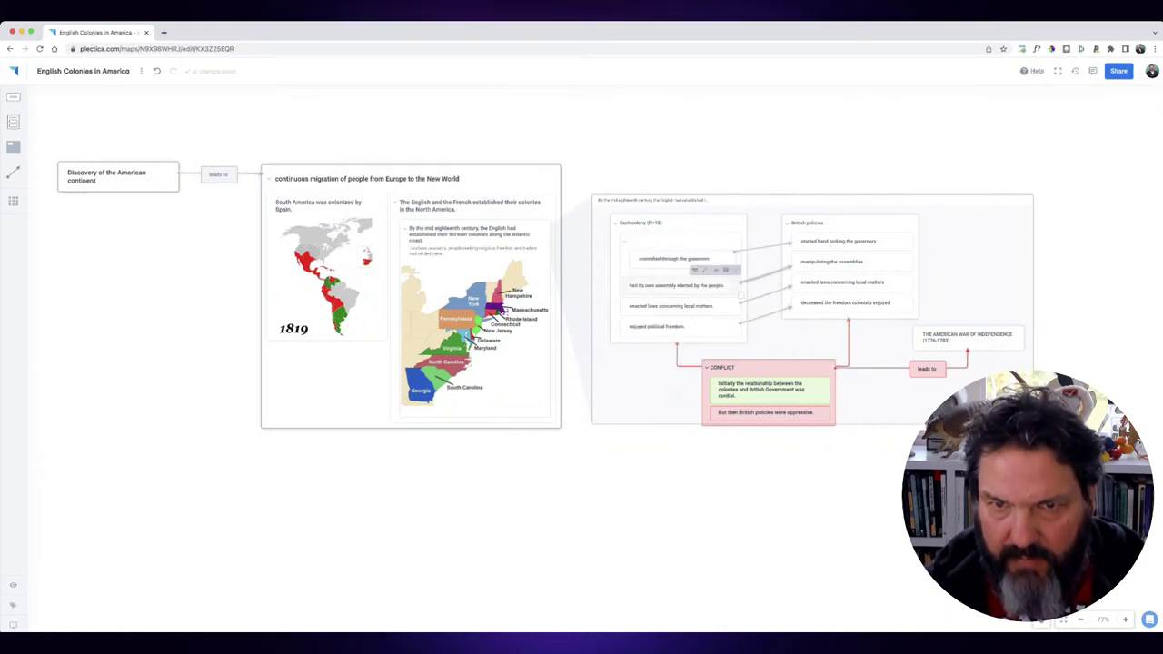
{"action": "key", "text": "alt+Down"}
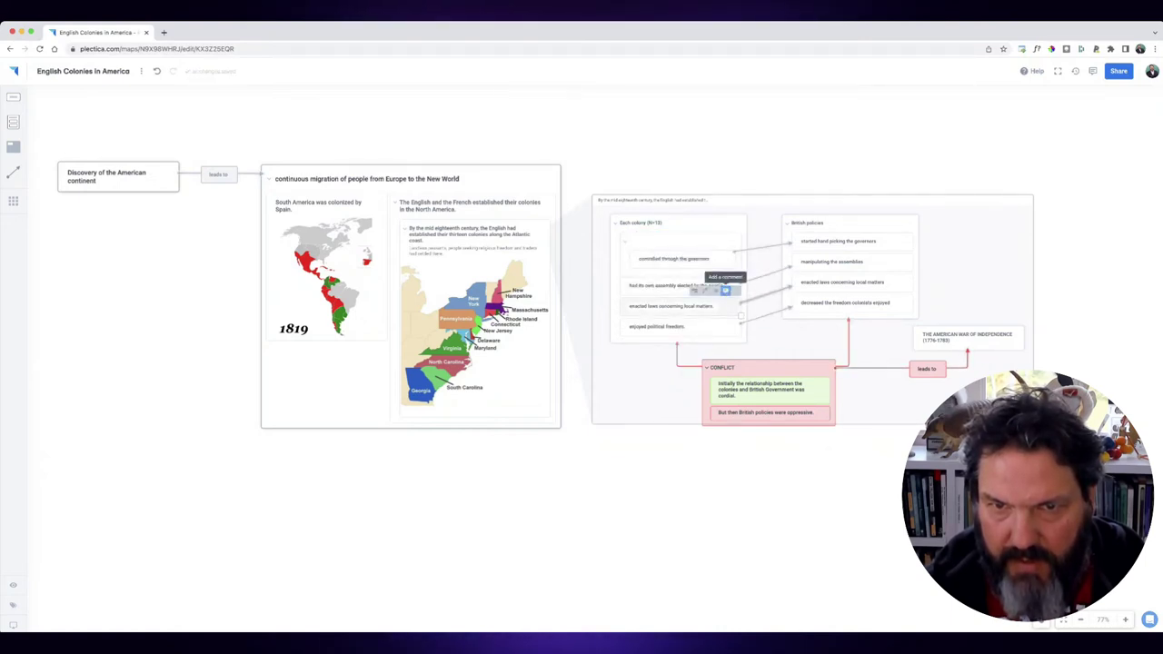
{"action": "mouse_move", "coordinate": [687, 287]}
{"action": "left_mouse_down"}
{"action": "mouse_move", "coordinate": [687, 267]}
{"action": "mouse_move", "coordinate": [682, 298]}
{"action": "left_mouse_up"}
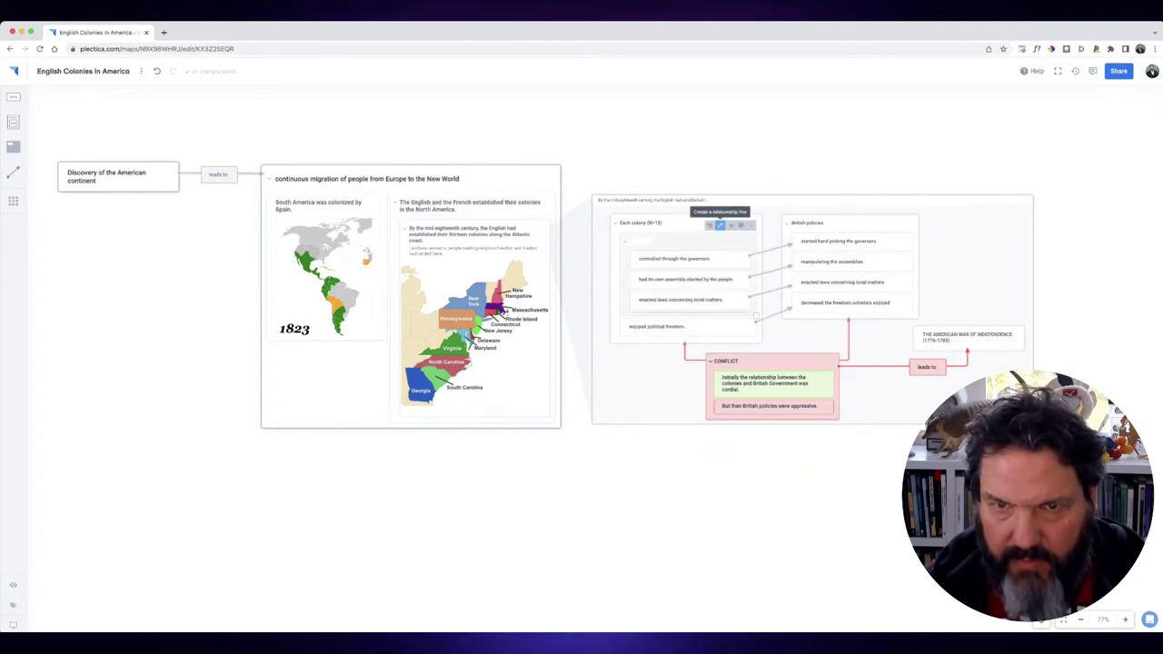
Step: Link the blank grouping part in the Each colony card to the "enjoyed political freedom" part
{"action": "left_click_drag", "start_coordinate": [720, 226], "coordinate": [661, 319]}
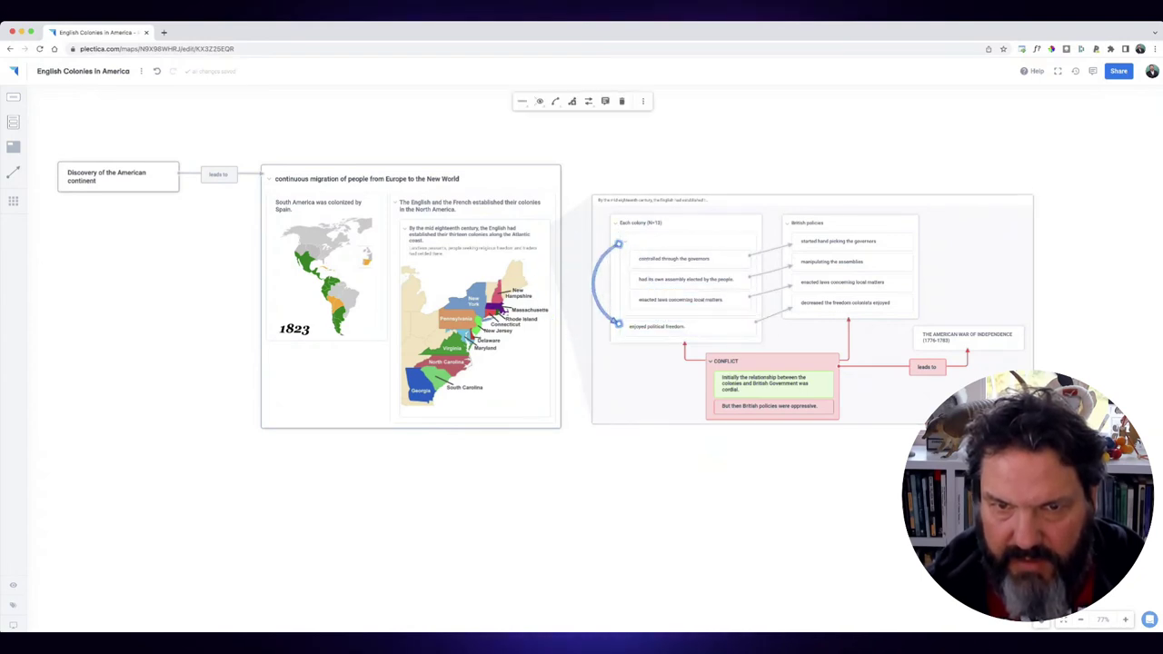
Step: Add a blank part to the British policies card and nest the governors, local-laws and assemblies parts inside it, keeping "decreased the freedom colonists enjoyed" outside
{"action": "mouse_move", "coordinate": [734, 284]}
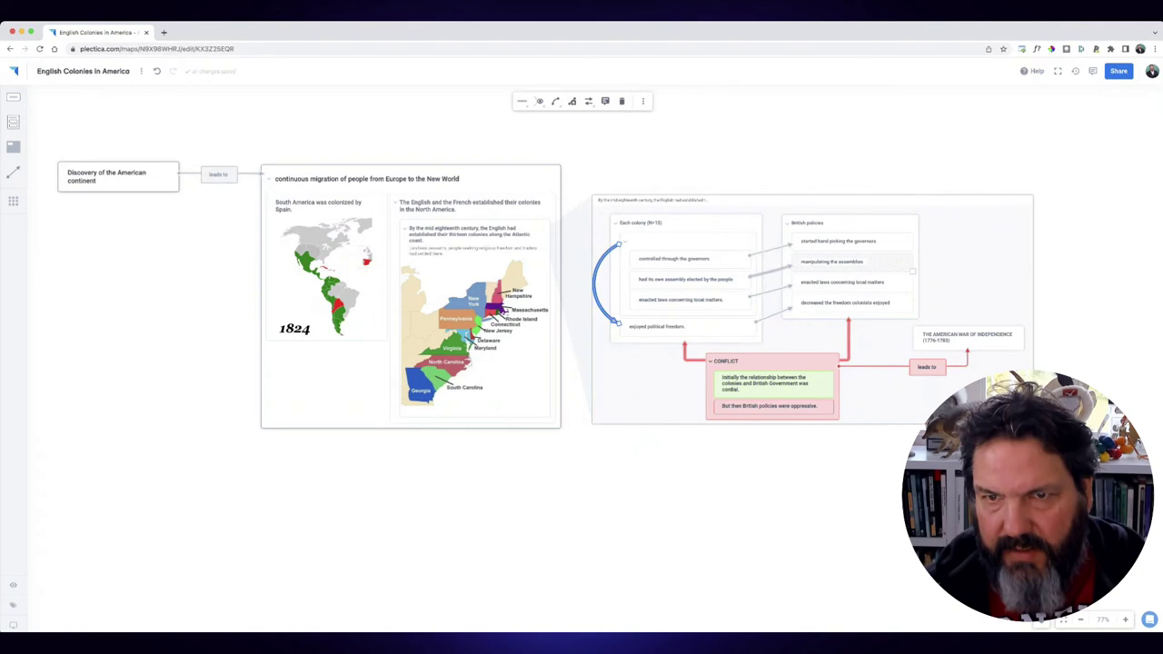
{"action": "left_click", "coordinate": [872, 208]}
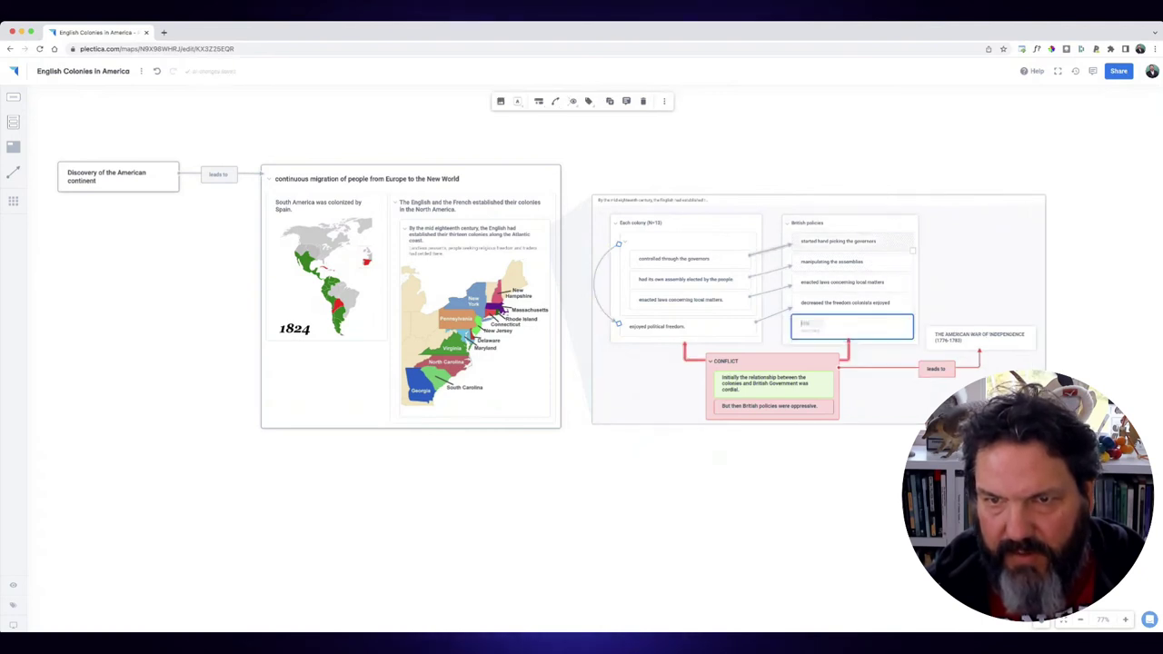
{"action": "left_click_drag", "start_coordinate": [813, 328], "coordinate": [841, 256]}
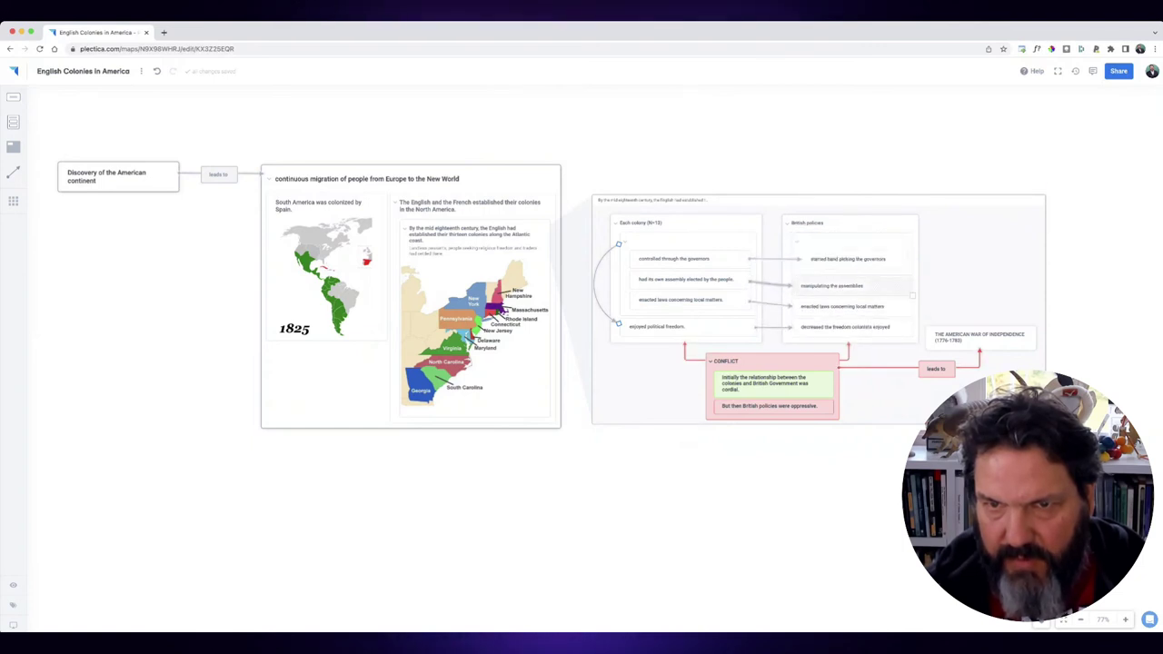
{"action": "left_click_drag", "start_coordinate": [843, 307], "coordinate": [852, 278]}
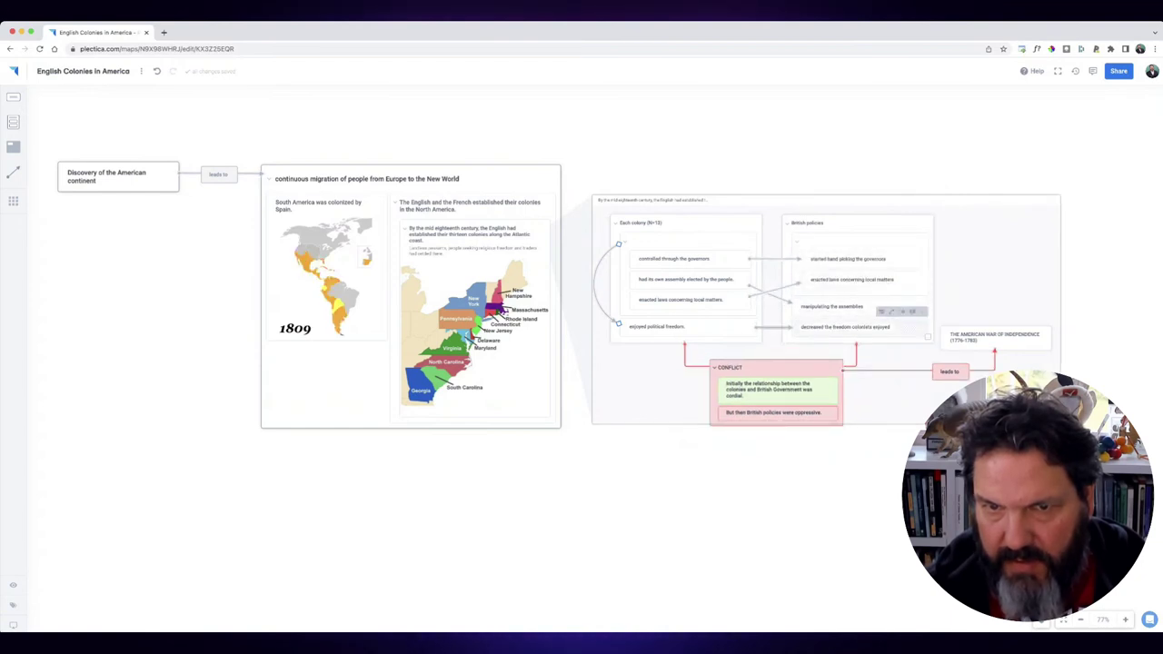
{"action": "left_click_drag", "start_coordinate": [845, 326], "coordinate": [851, 298]}
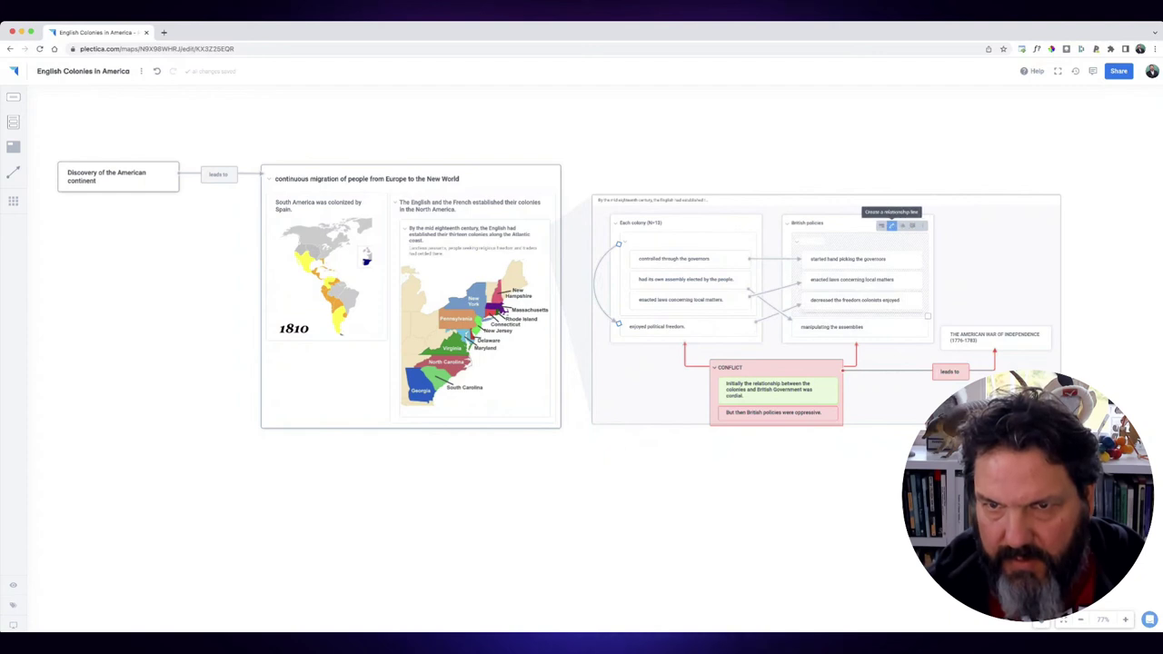
{"action": "left_click_drag", "start_coordinate": [893, 226], "coordinate": [871, 138]}
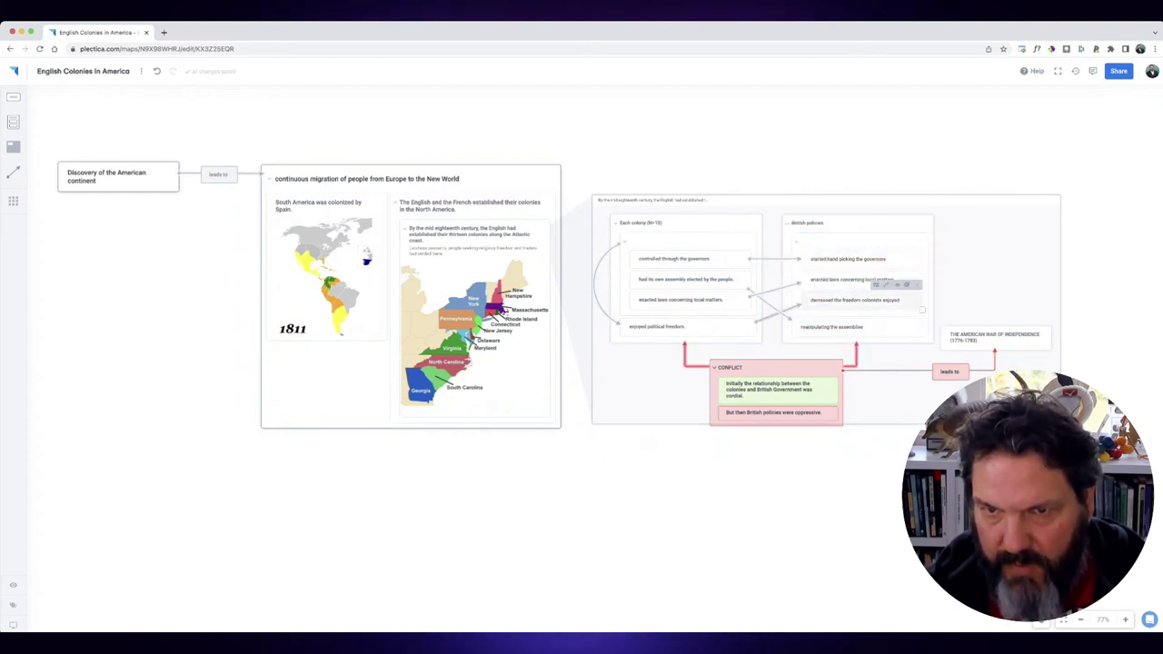
{"action": "left_click_drag", "start_coordinate": [852, 298], "coordinate": [855, 317]}
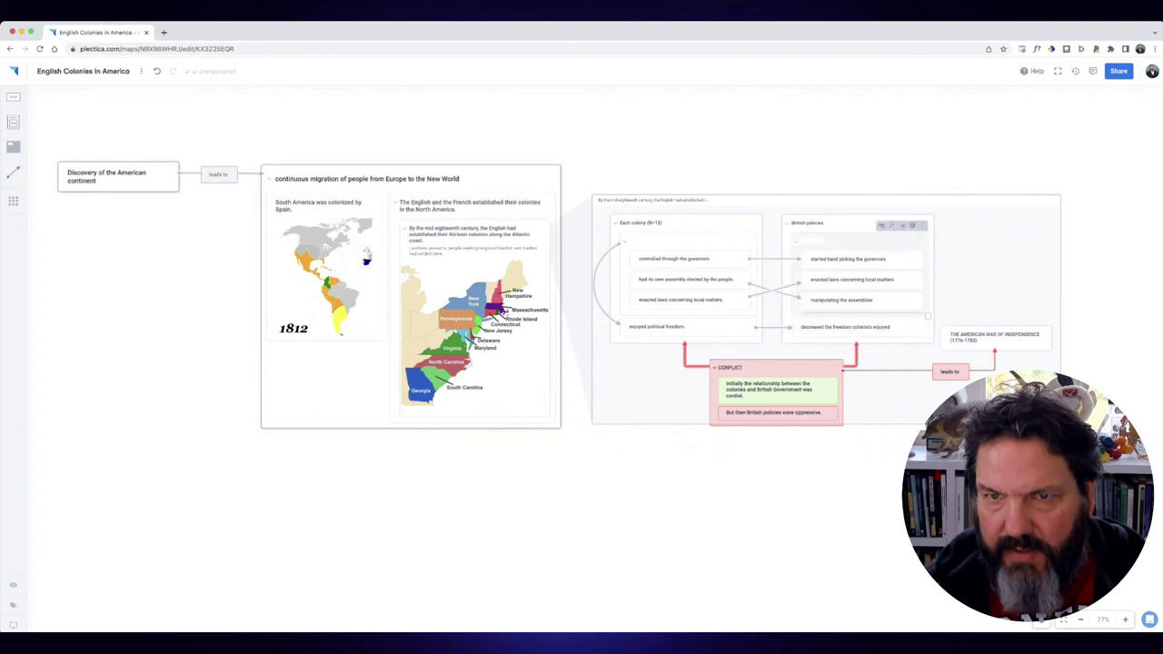
Step: Link the blank British policies part to "decreased the freedom colonists enjoyed" and move the colony's local-laws part above its assembly part
{"action": "left_click_drag", "start_coordinate": [892, 225], "coordinate": [832, 329]}
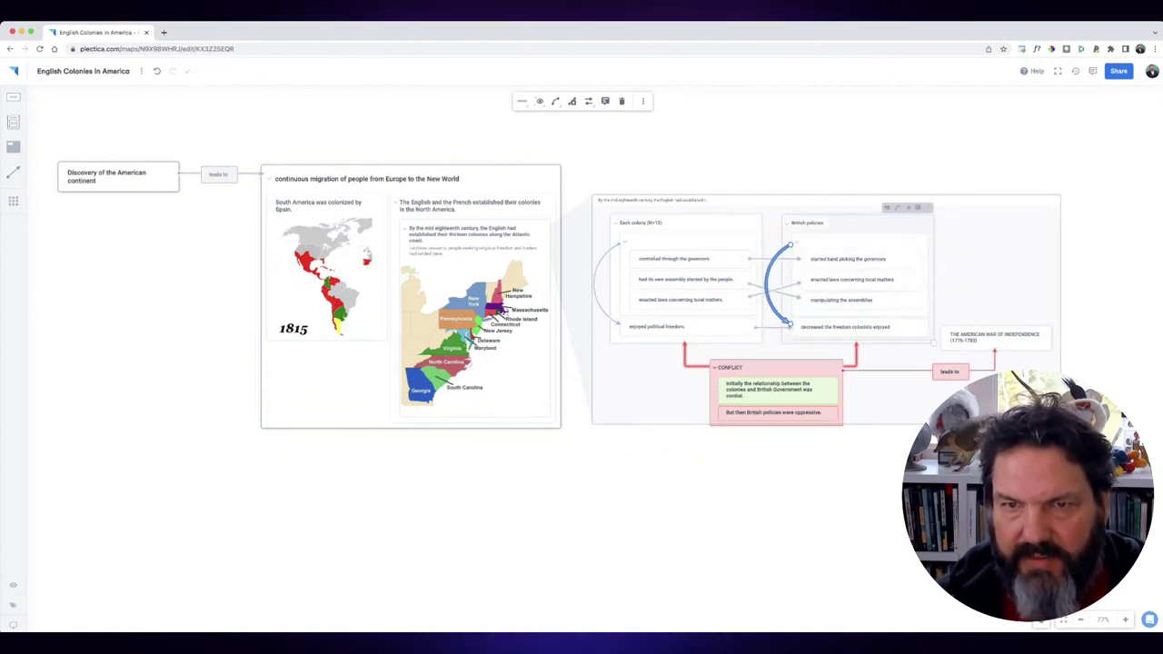
{"action": "left_click_drag", "start_coordinate": [681, 300], "coordinate": [683, 275]}
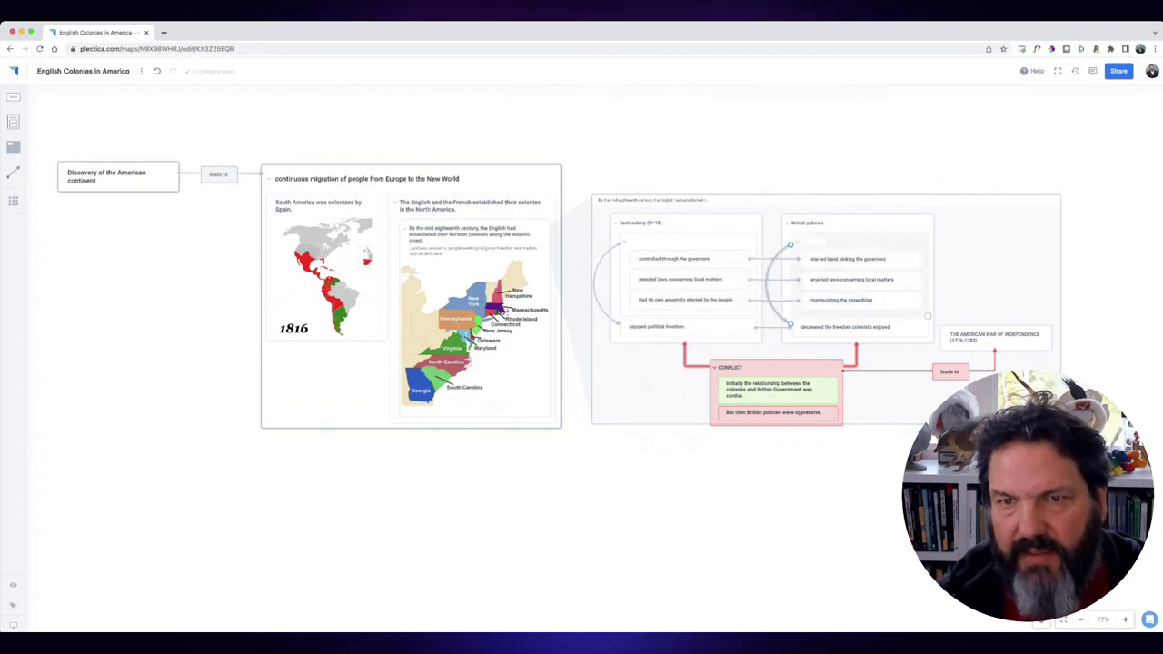